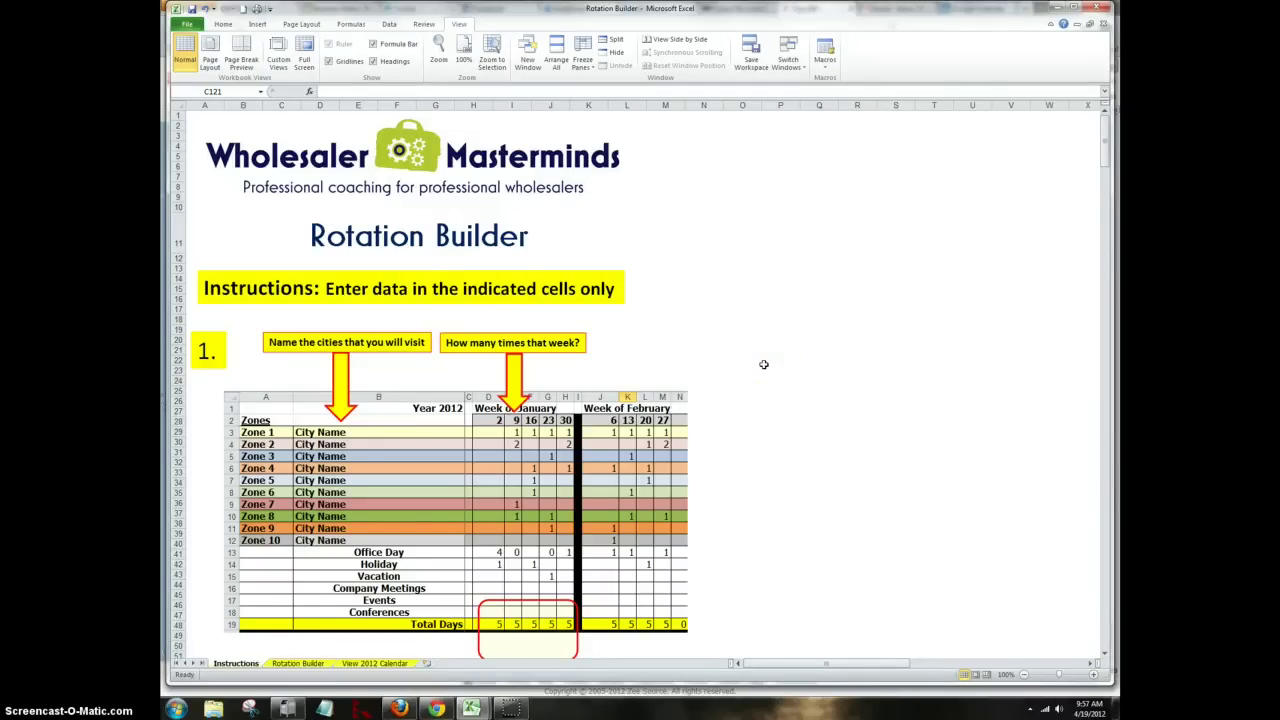
Step: Switch to the Top 100 Sample Reps workbook
click(581, 239)
mouse_move(471, 708)
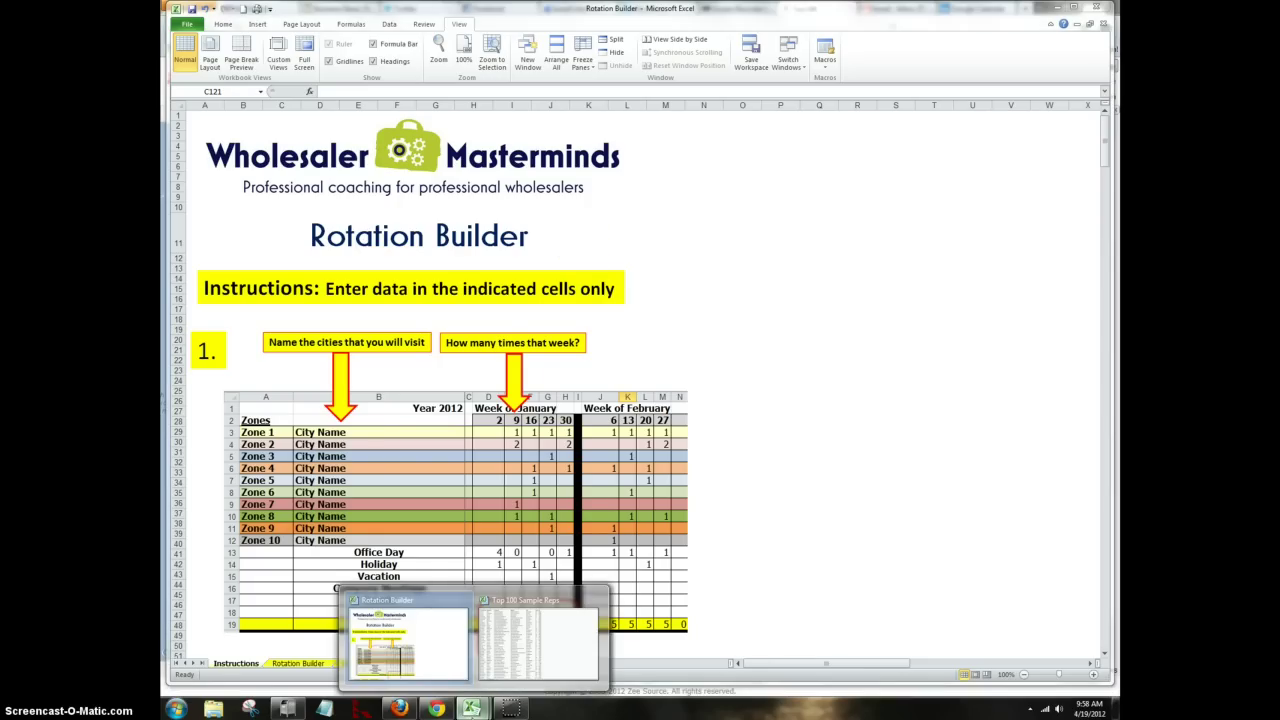
click(540, 655)
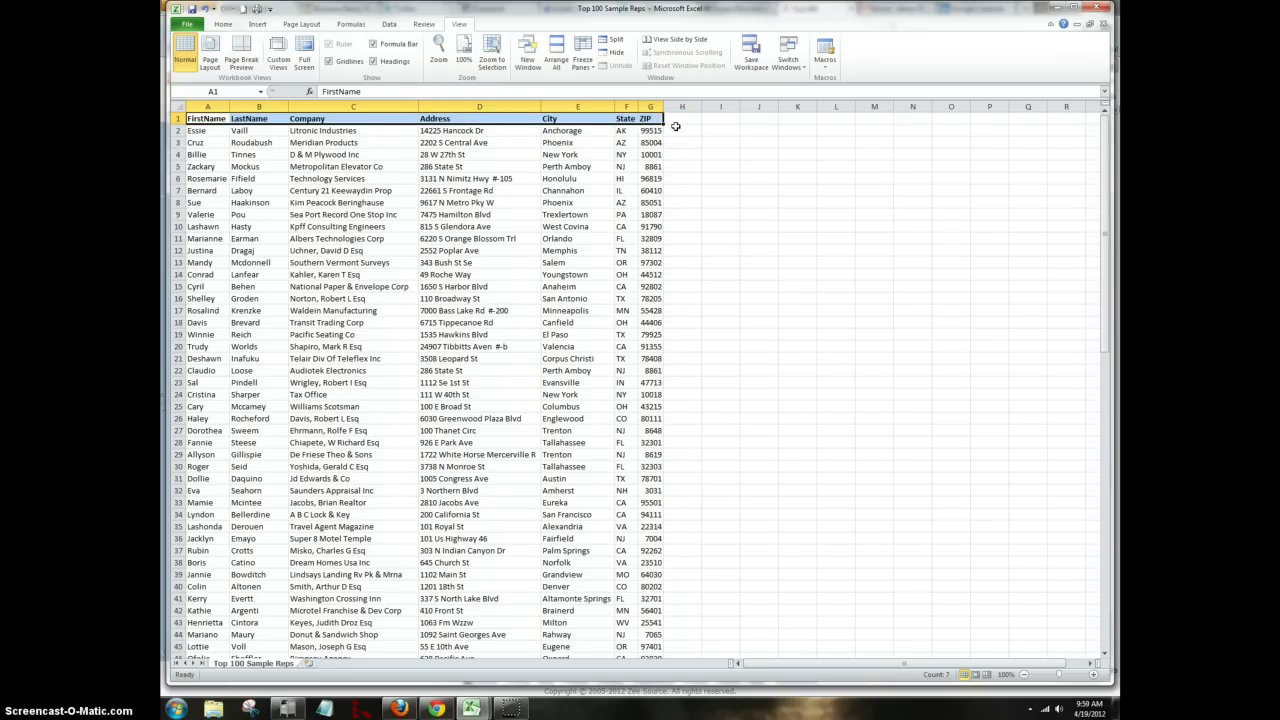
Step: Save the workbook to the Desktop as Top 100 Sample Reps in CSV (Comma delimited) format
click(188, 25)
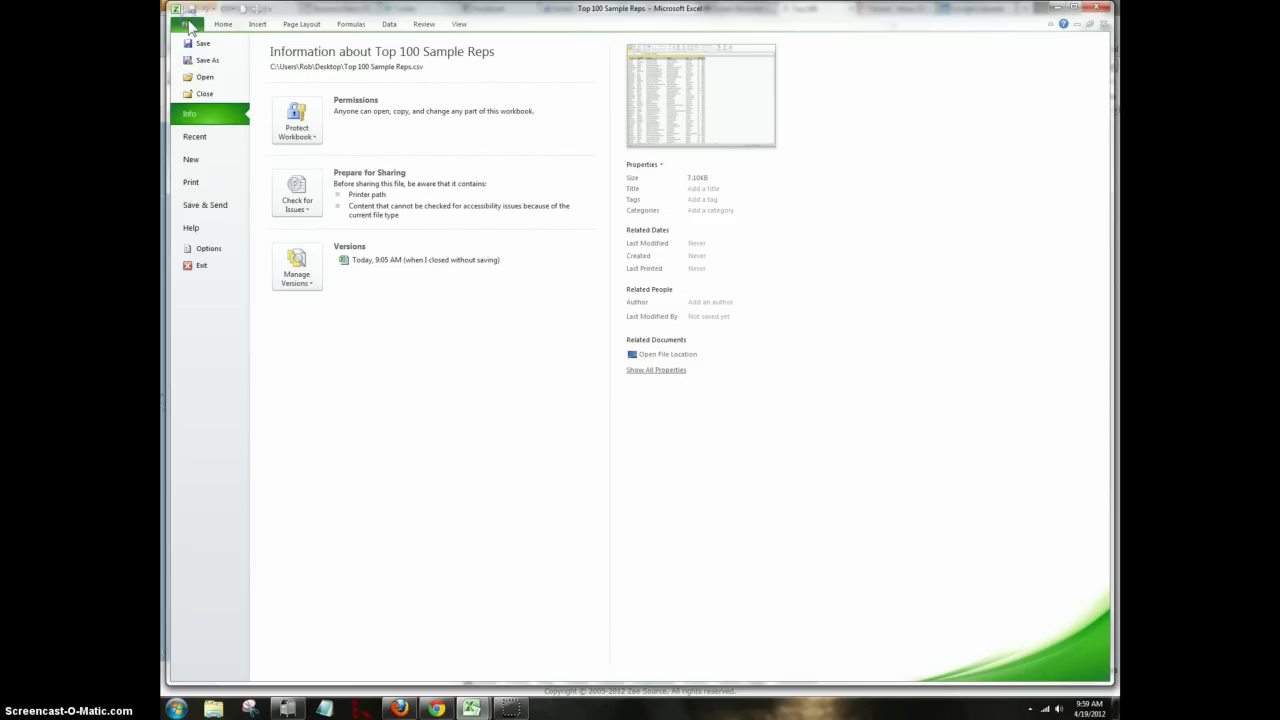
click(206, 60)
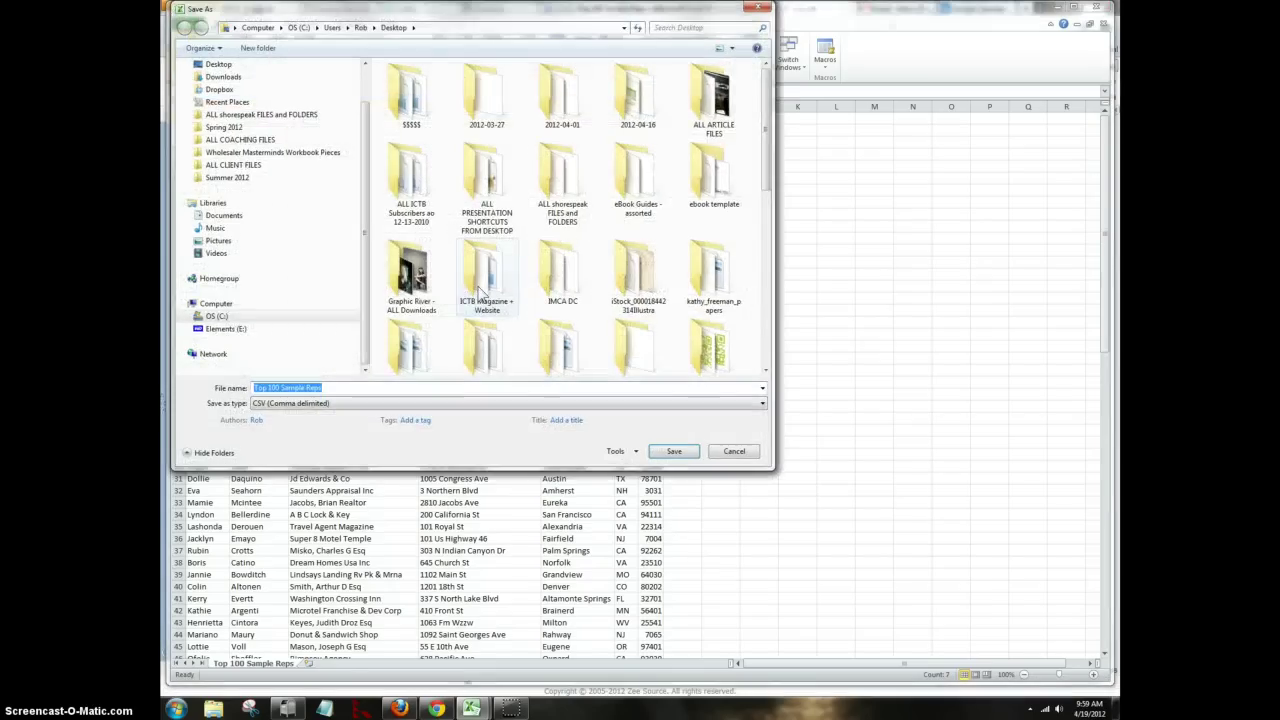
click(342, 403)
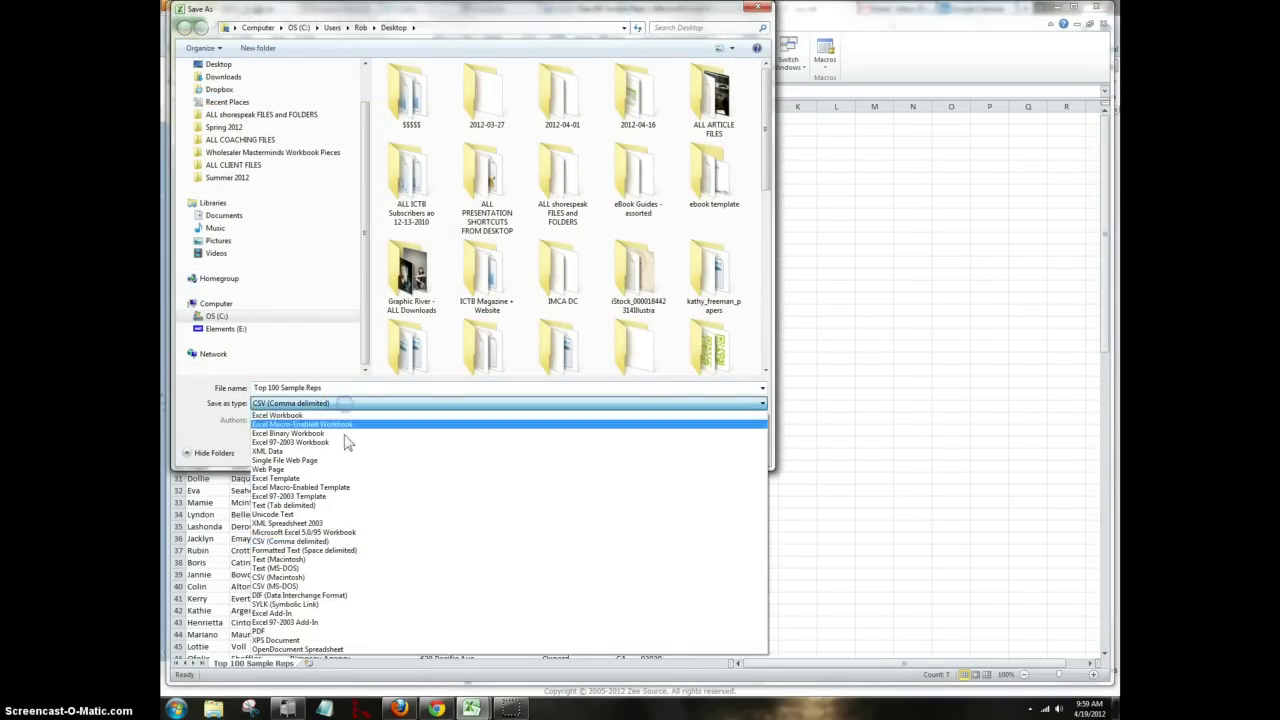
click(340, 541)
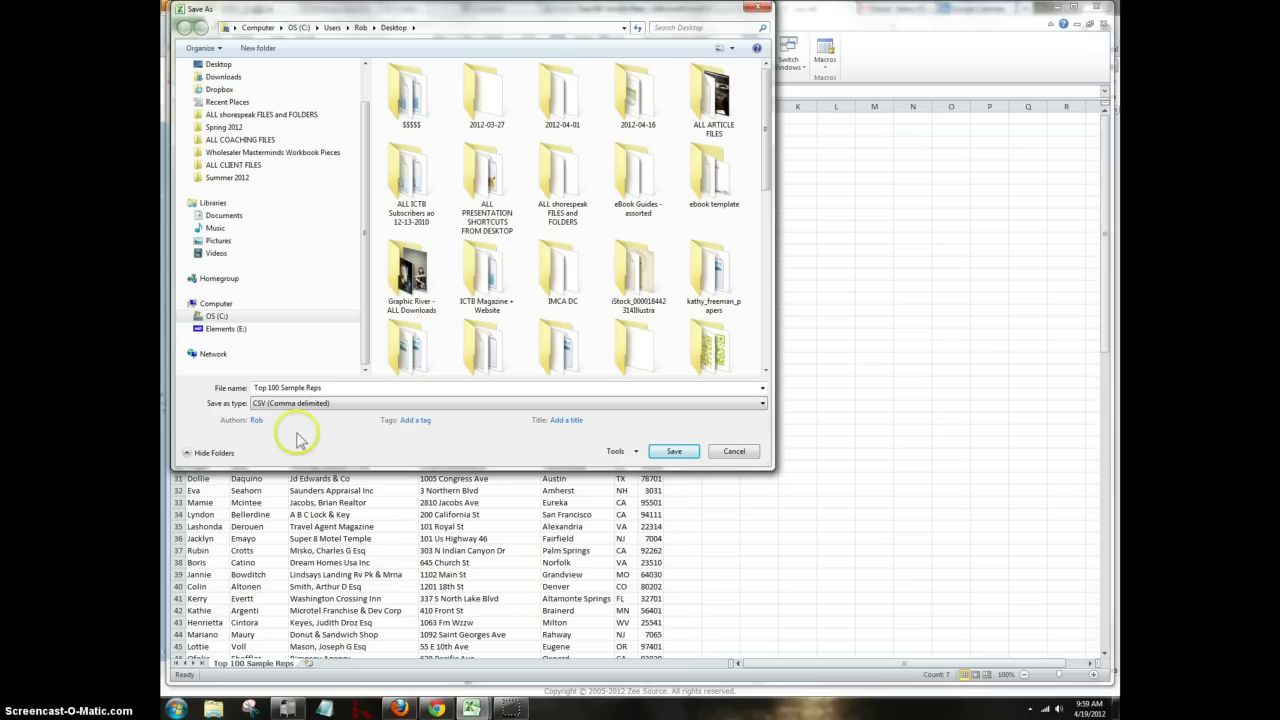
click(672, 452)
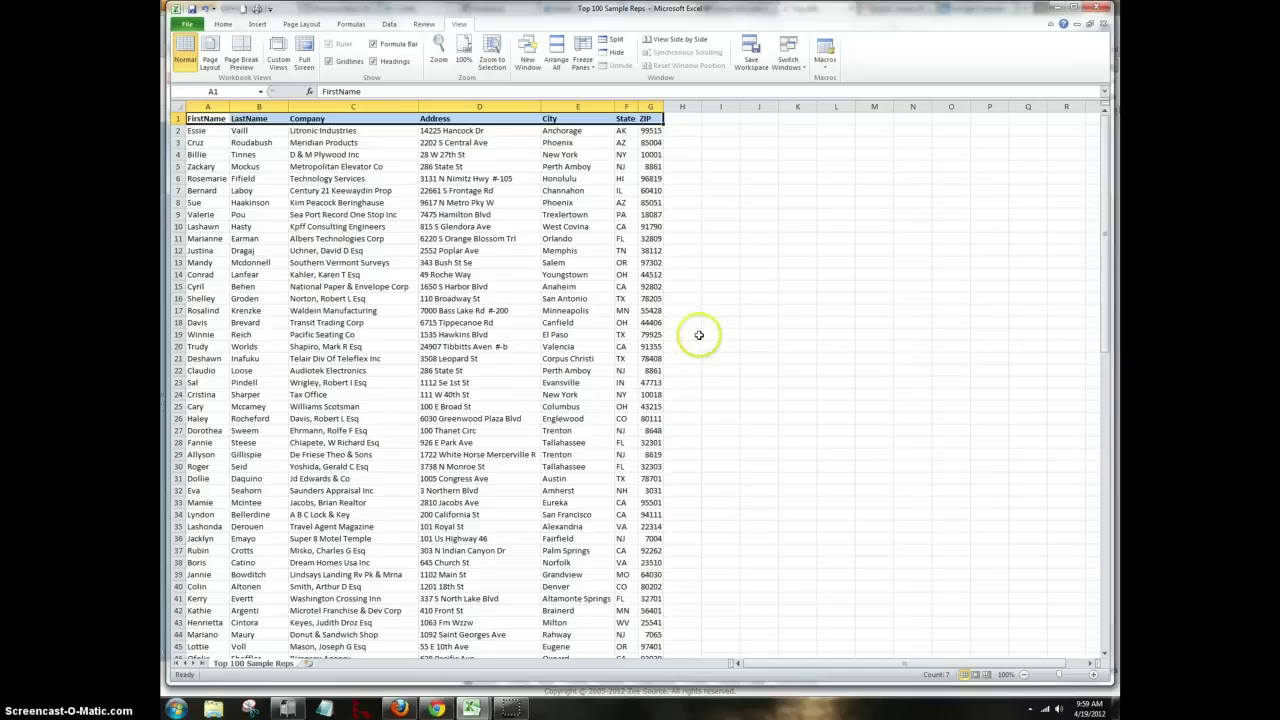
Step: Switch to Chrome, dismiss the open Upload Data dialog and go to the ZeeMaps home page
mouse_move(437, 709)
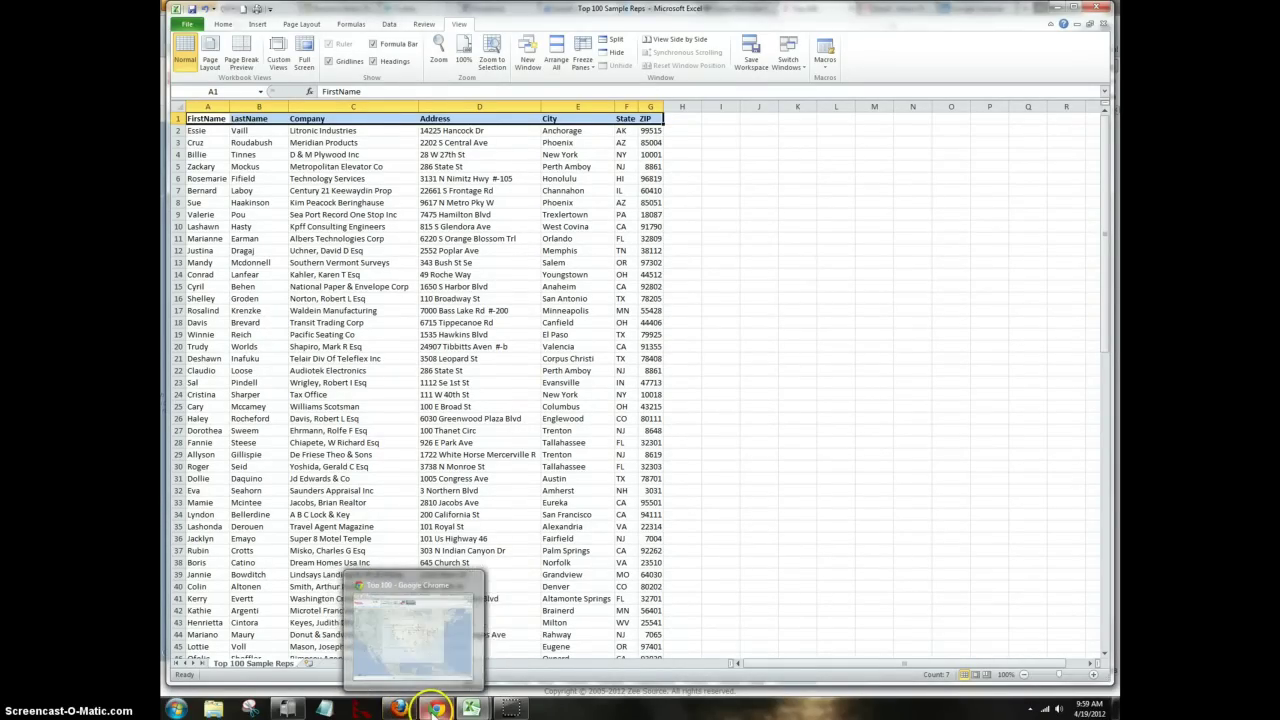
click(437, 708)
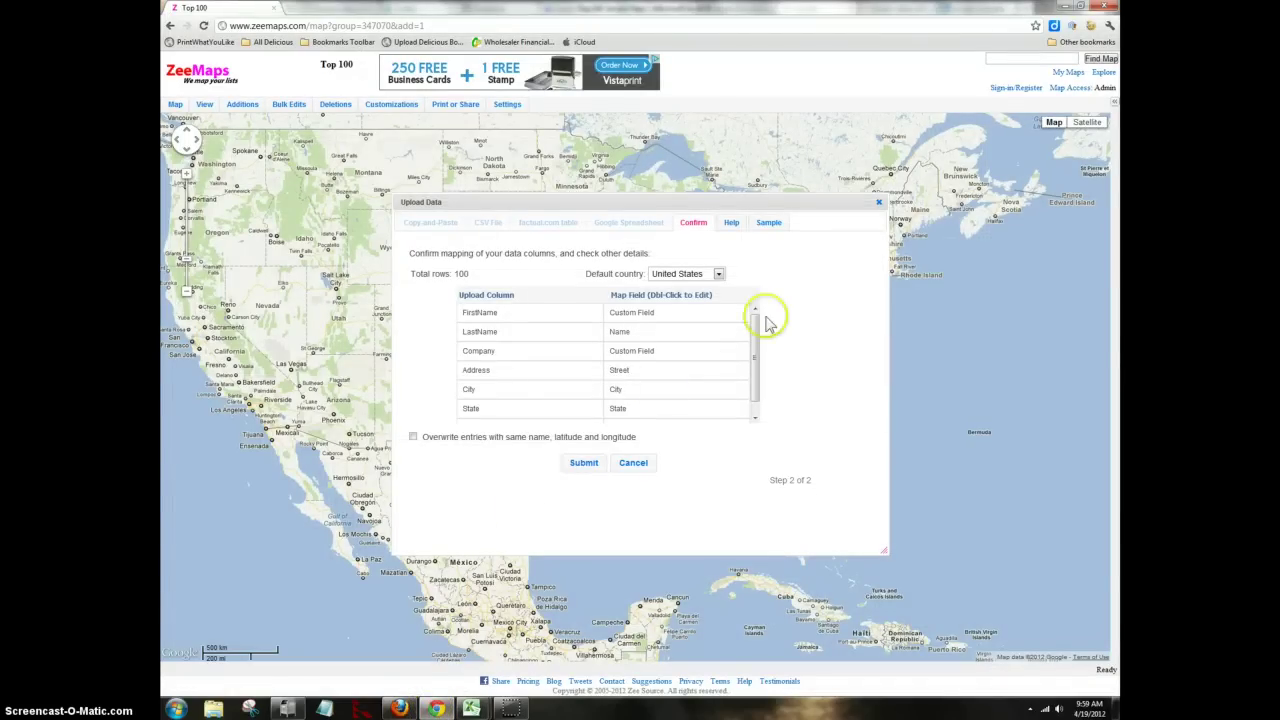
click(877, 201)
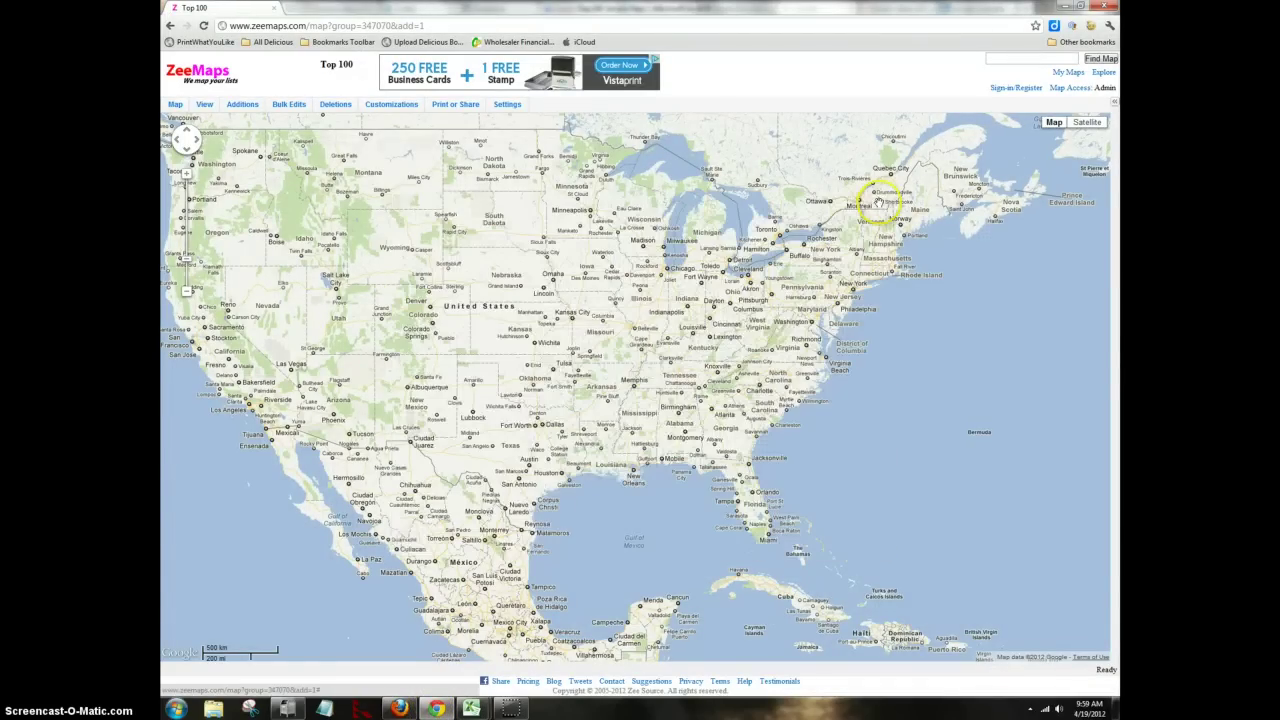
click(183, 80)
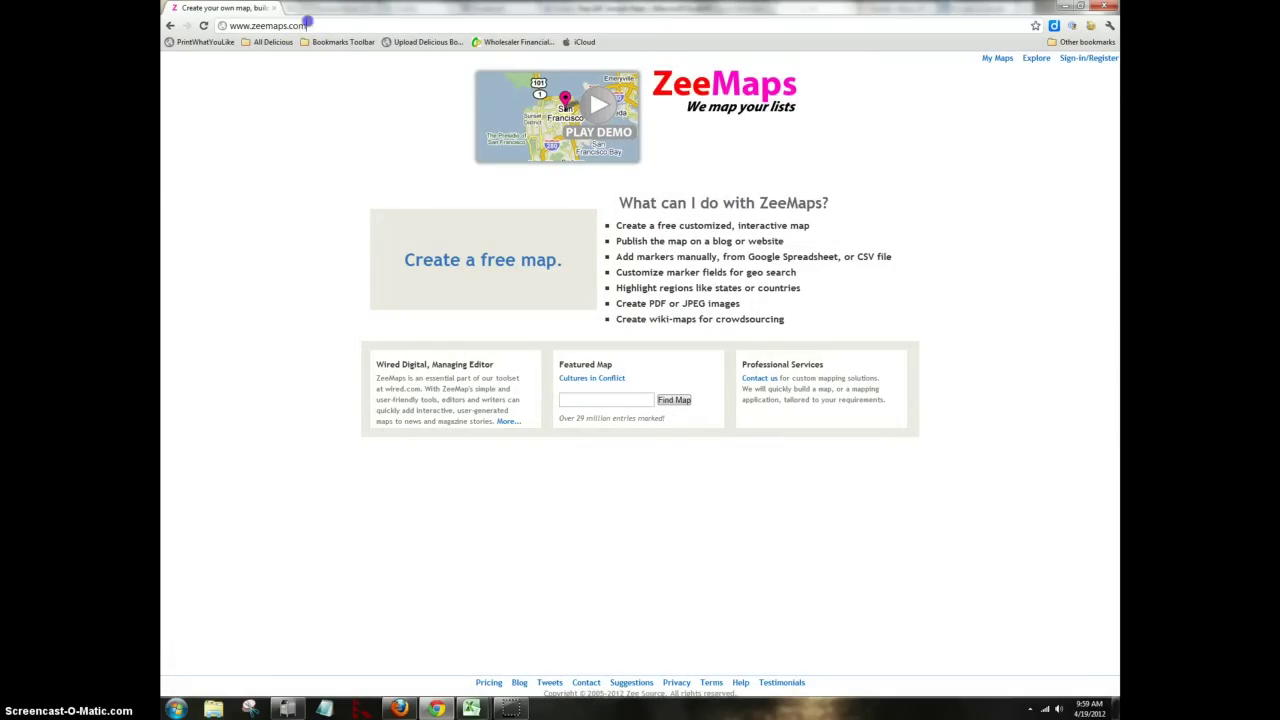
click(229, 20)
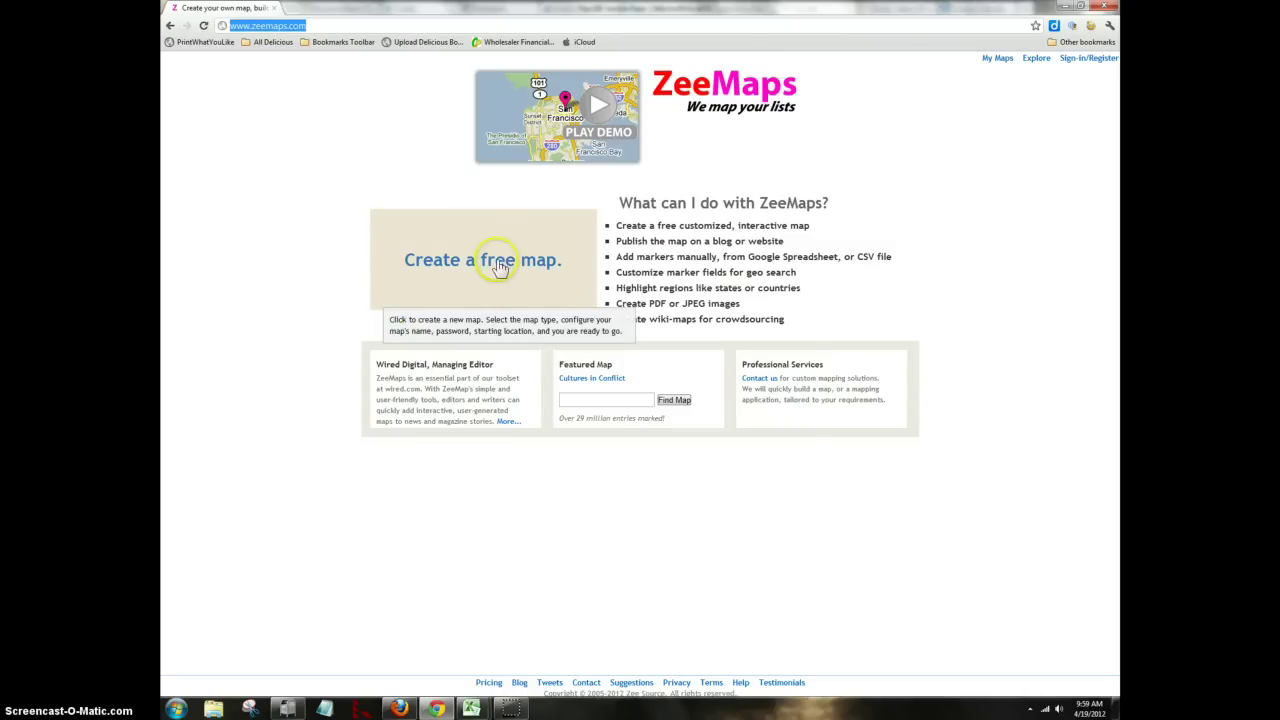
Step: Create a free General map named Top 100
click(499, 266)
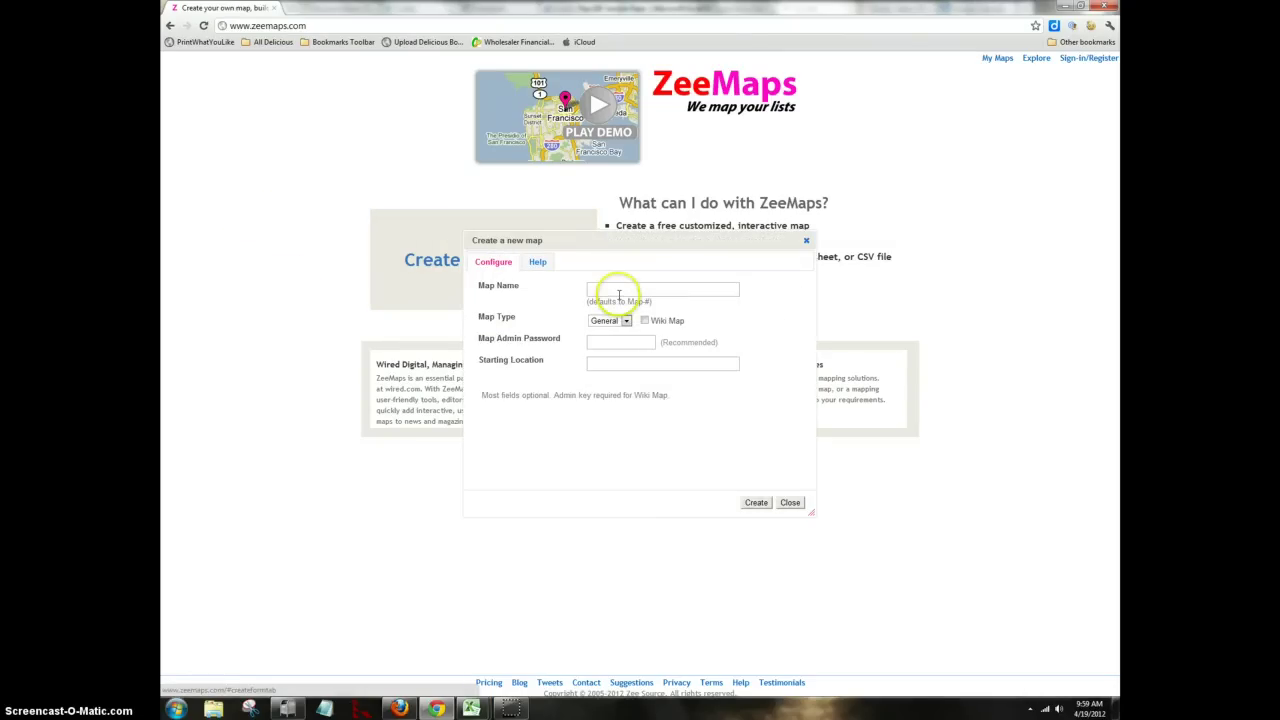
click(619, 291)
text(Top)
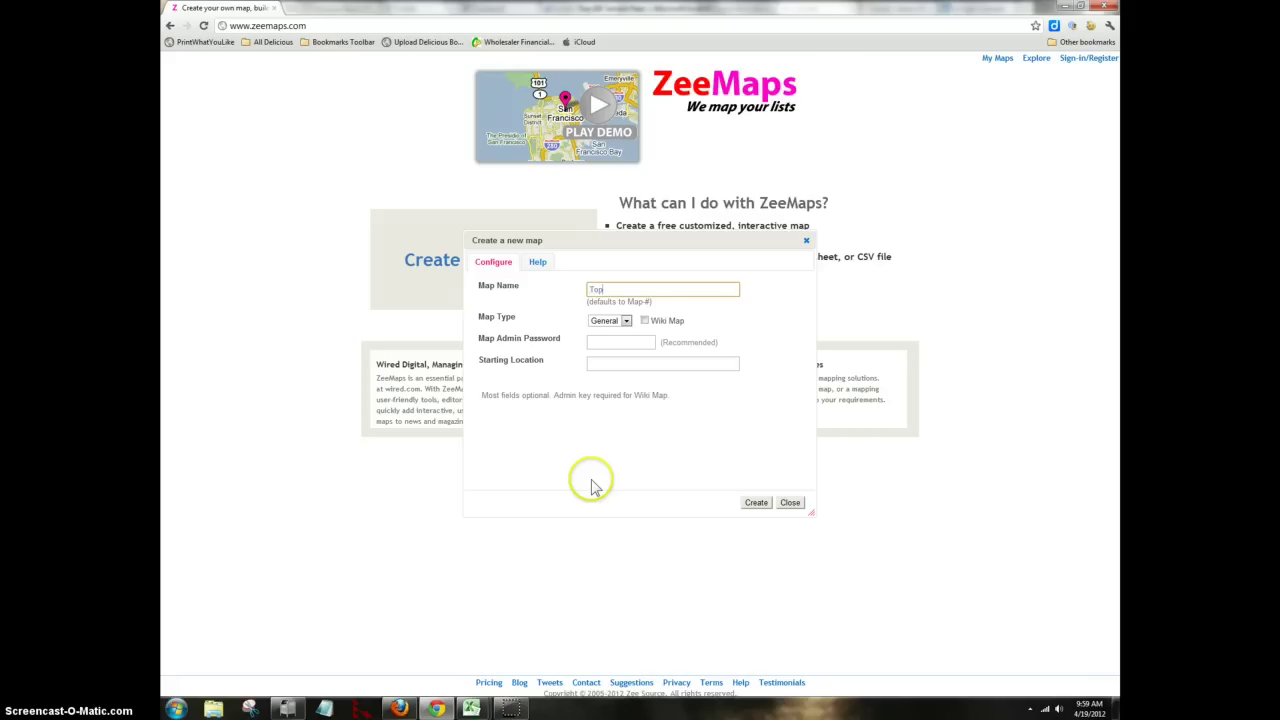
text( 100)
click(756, 503)
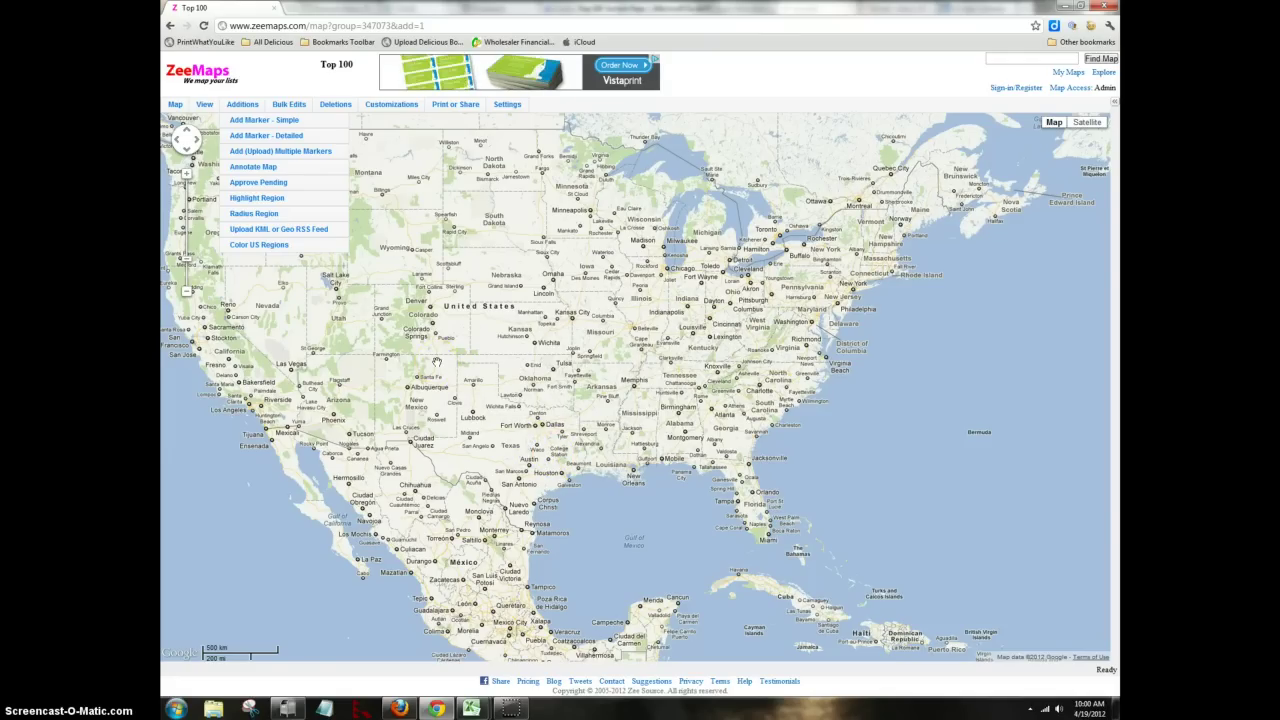
Step: Start a CSV upload of multiple markers and choose the Top 100 Sample Reps file from the Desktop
click(293, 158)
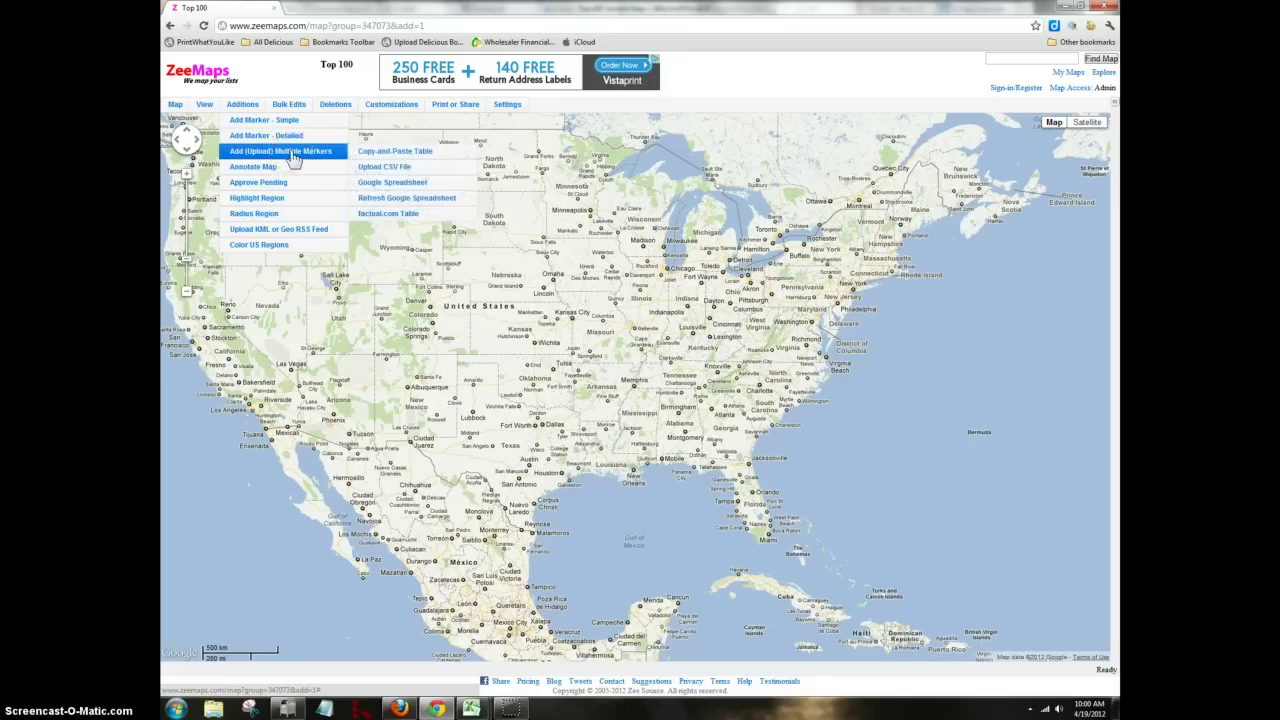
click(384, 167)
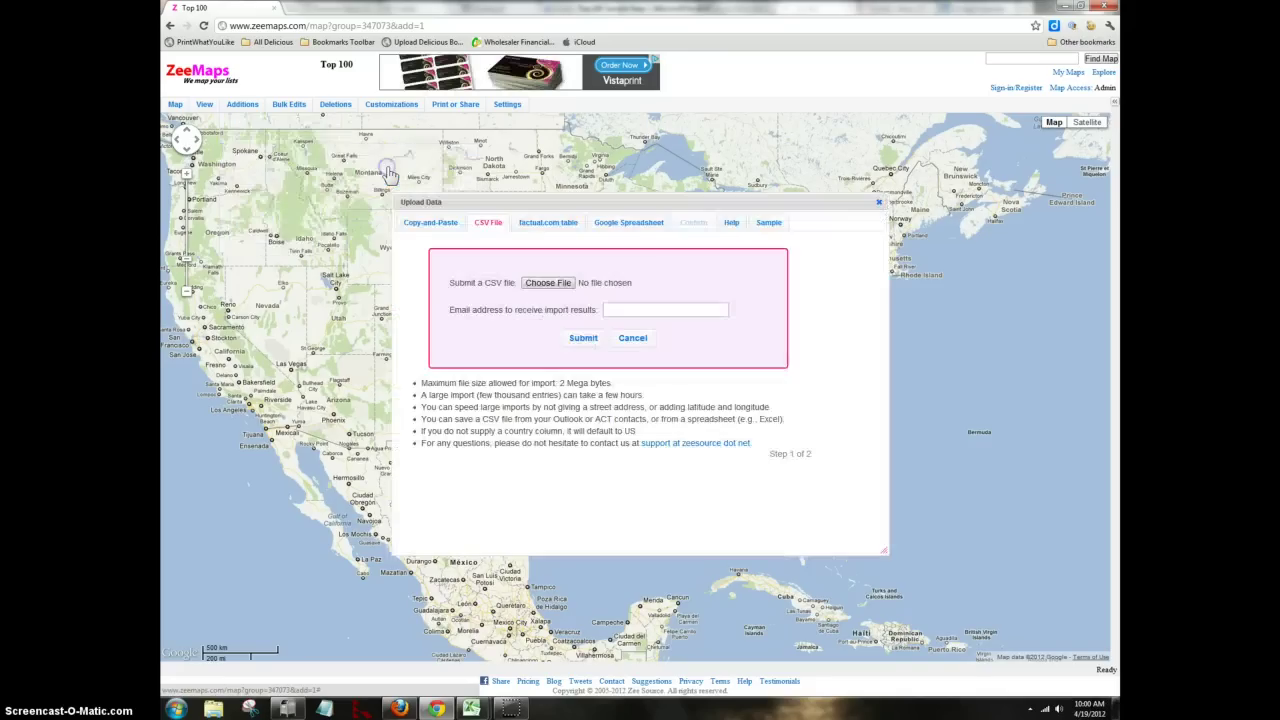
click(547, 282)
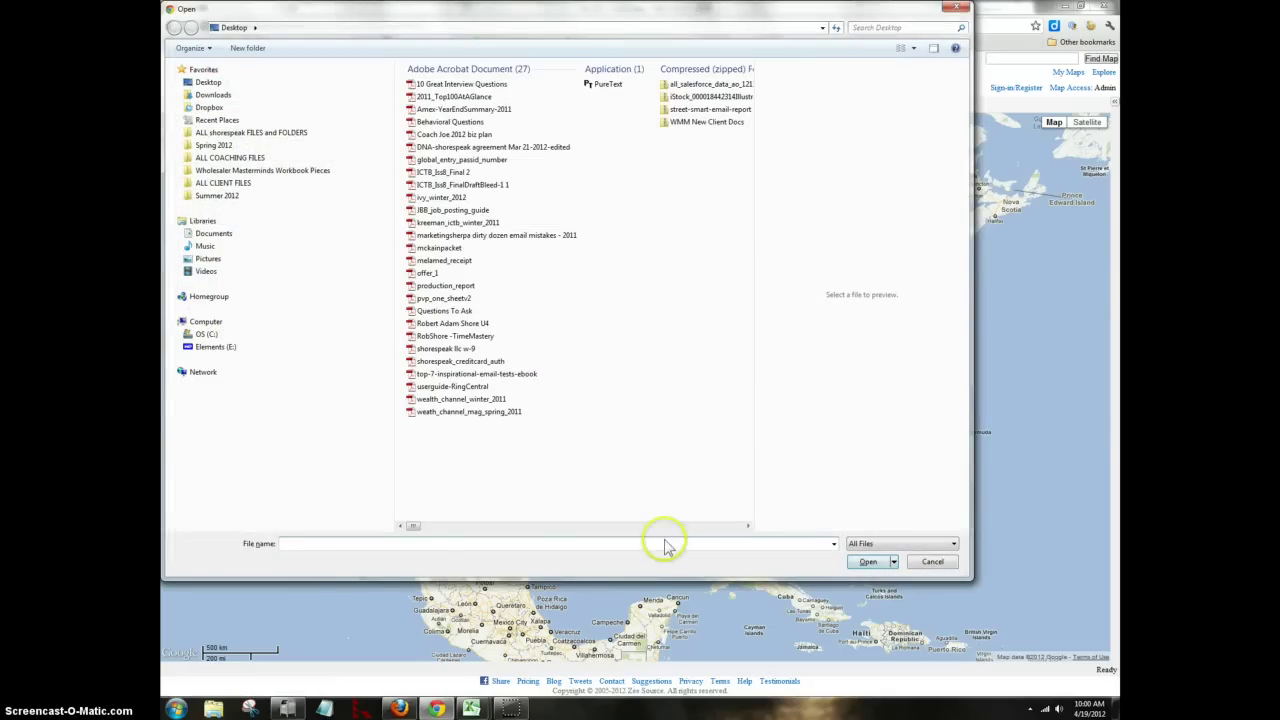
click(714, 526)
click(714, 526)
click(714, 526)
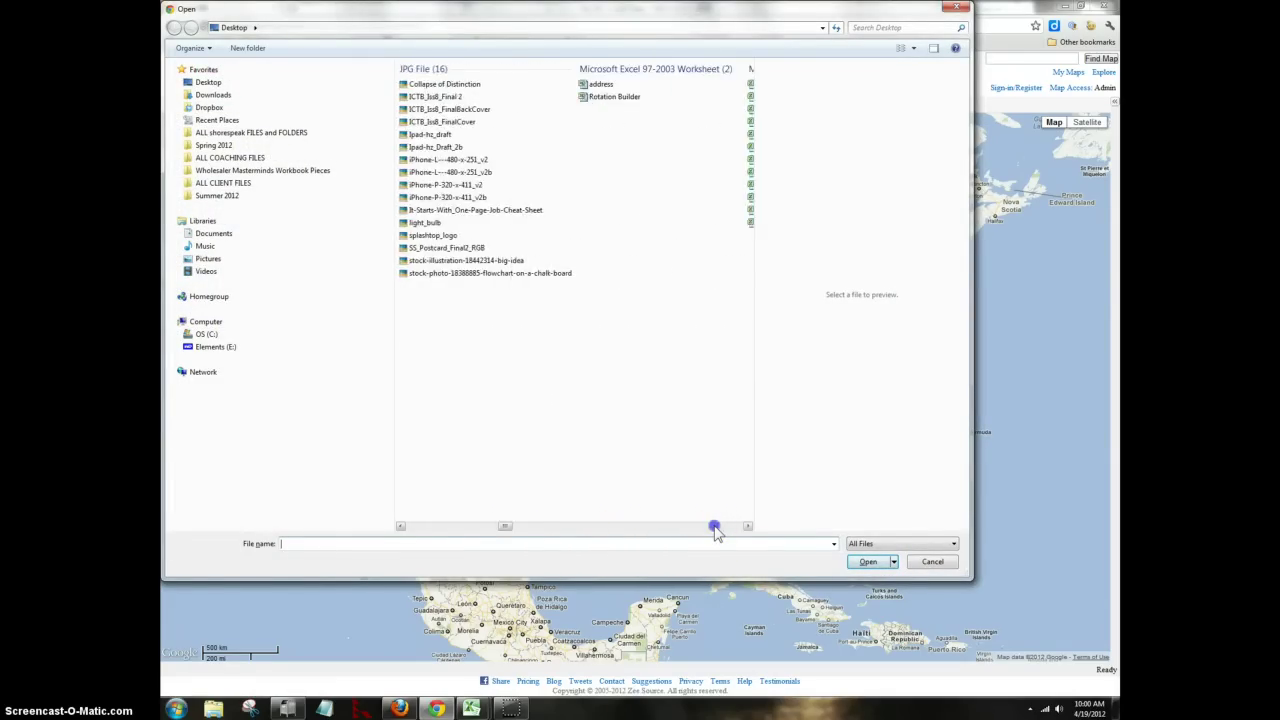
click(714, 526)
click(440, 226)
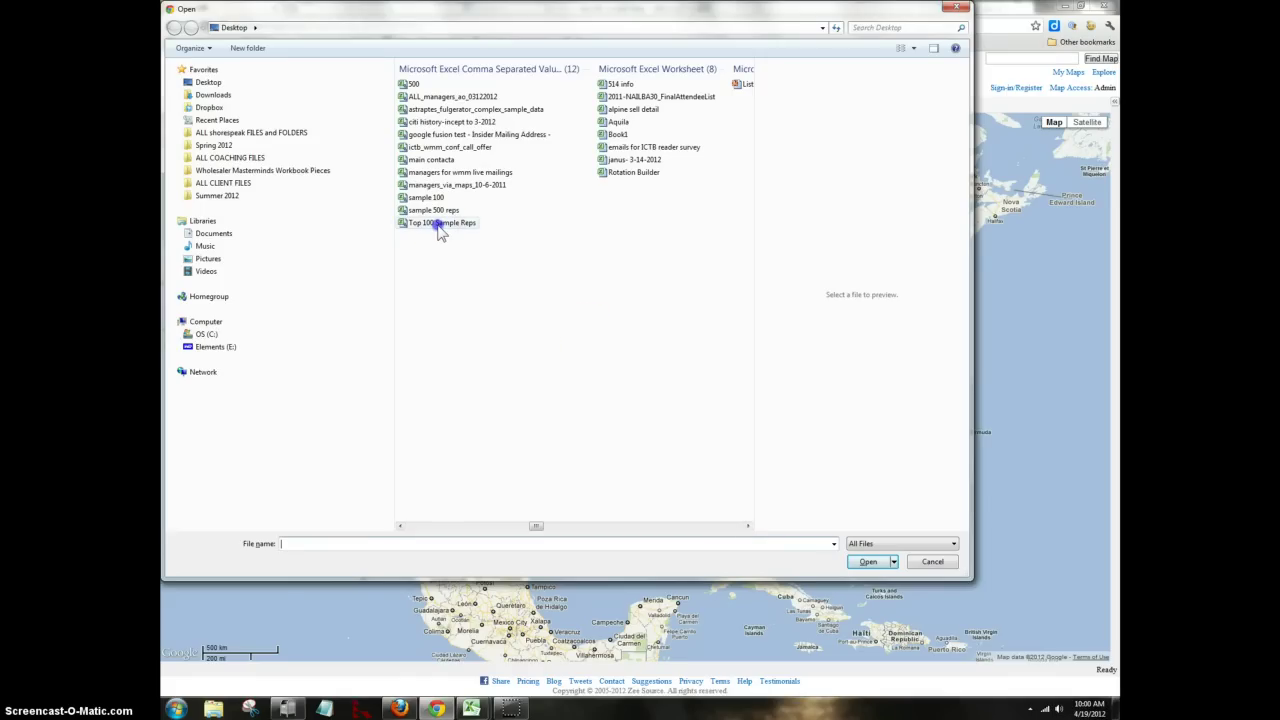
click(867, 561)
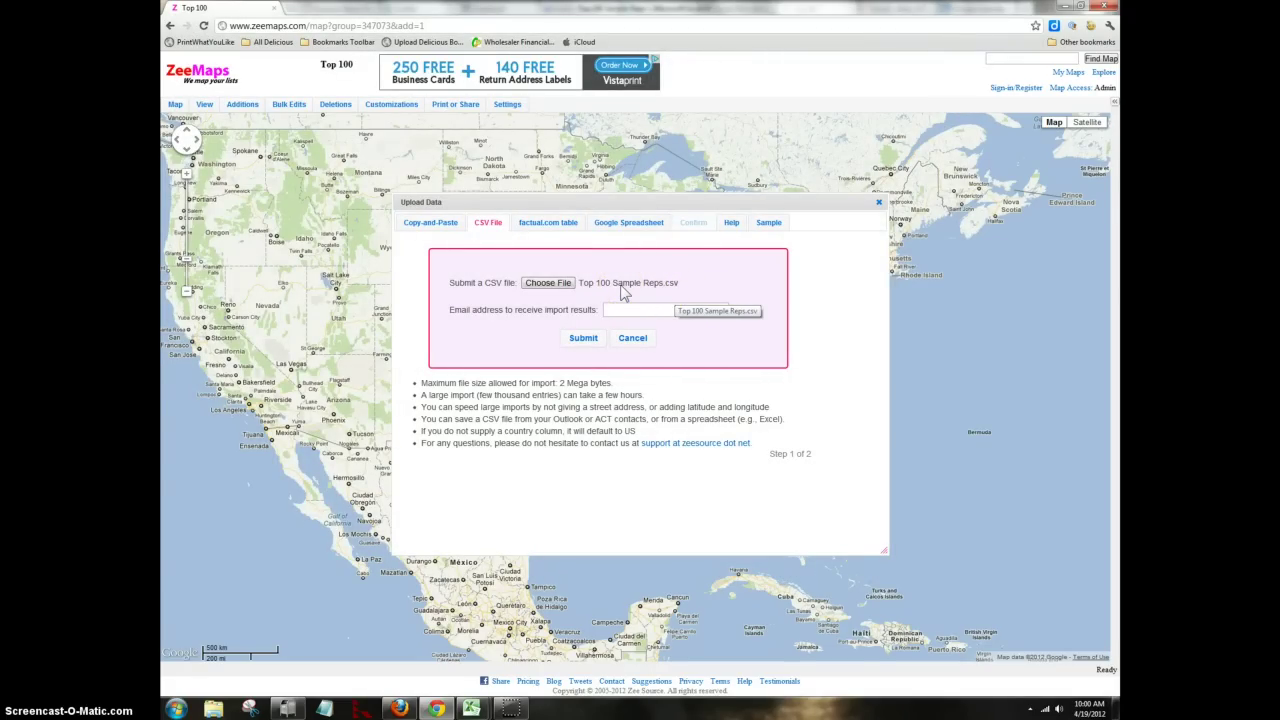
Step: Submit the CSV file and confirm the column mapping with United States as the default country
click(582, 338)
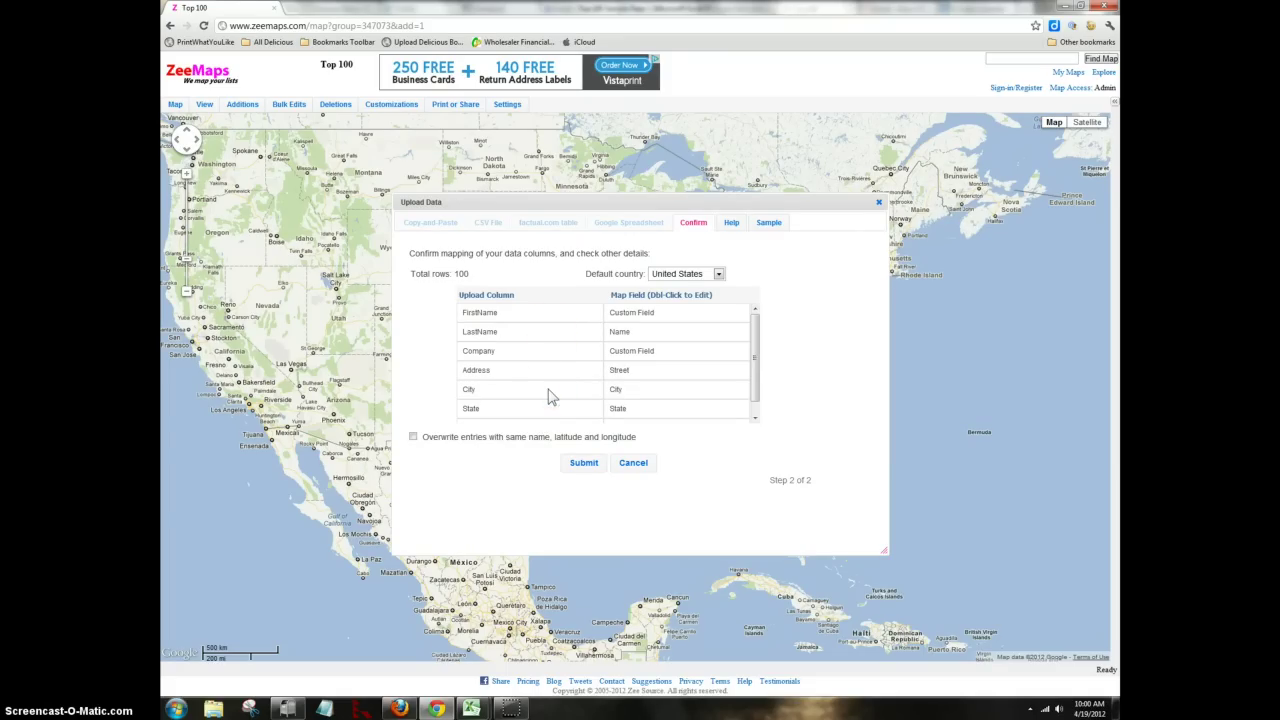
click(584, 466)
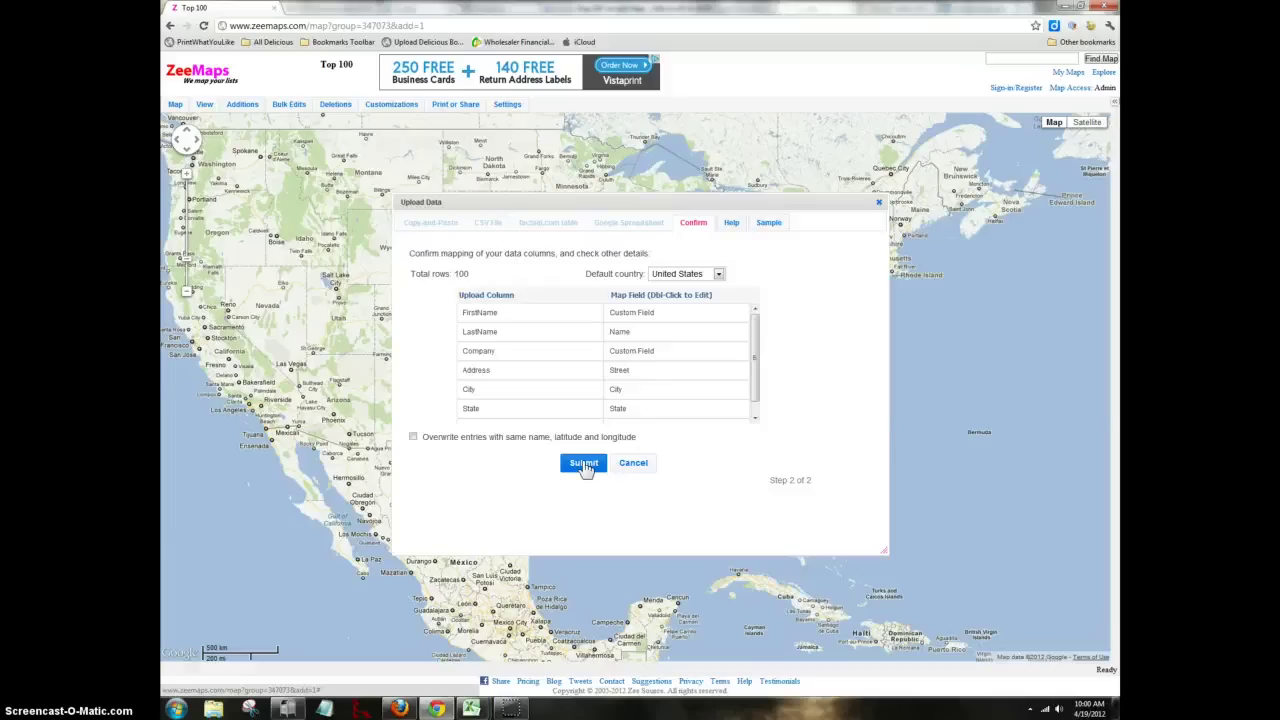
click(583, 463)
Step: Switch to the Top 100 map in Firefox and inspect the details of the Palm Springs marker in Southern California
click(398, 708)
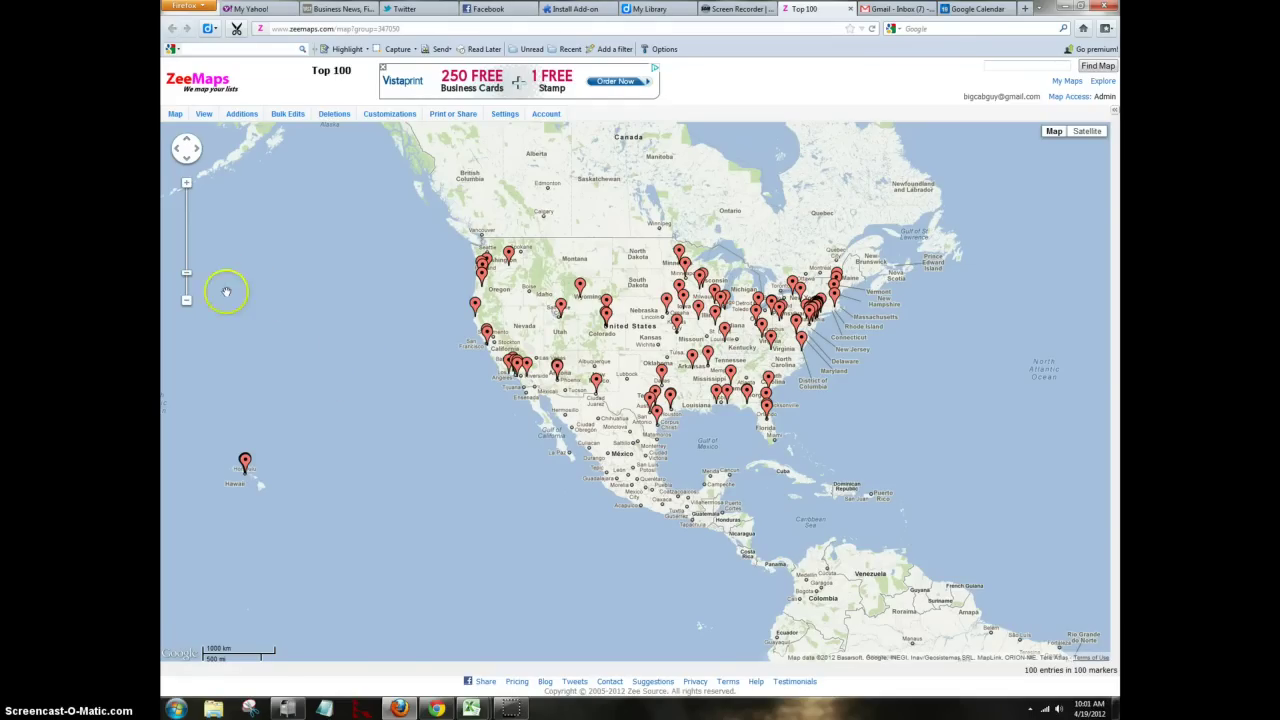
click(186, 184)
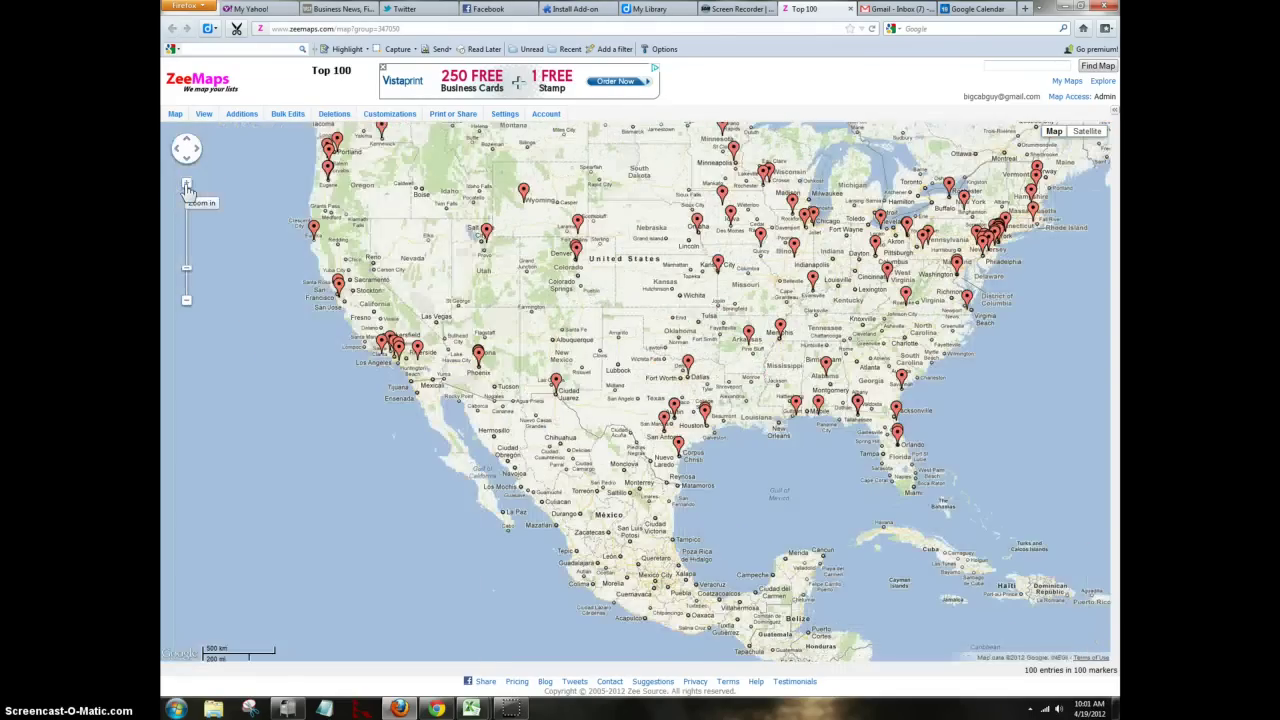
drag(260, 306, 413, 277)
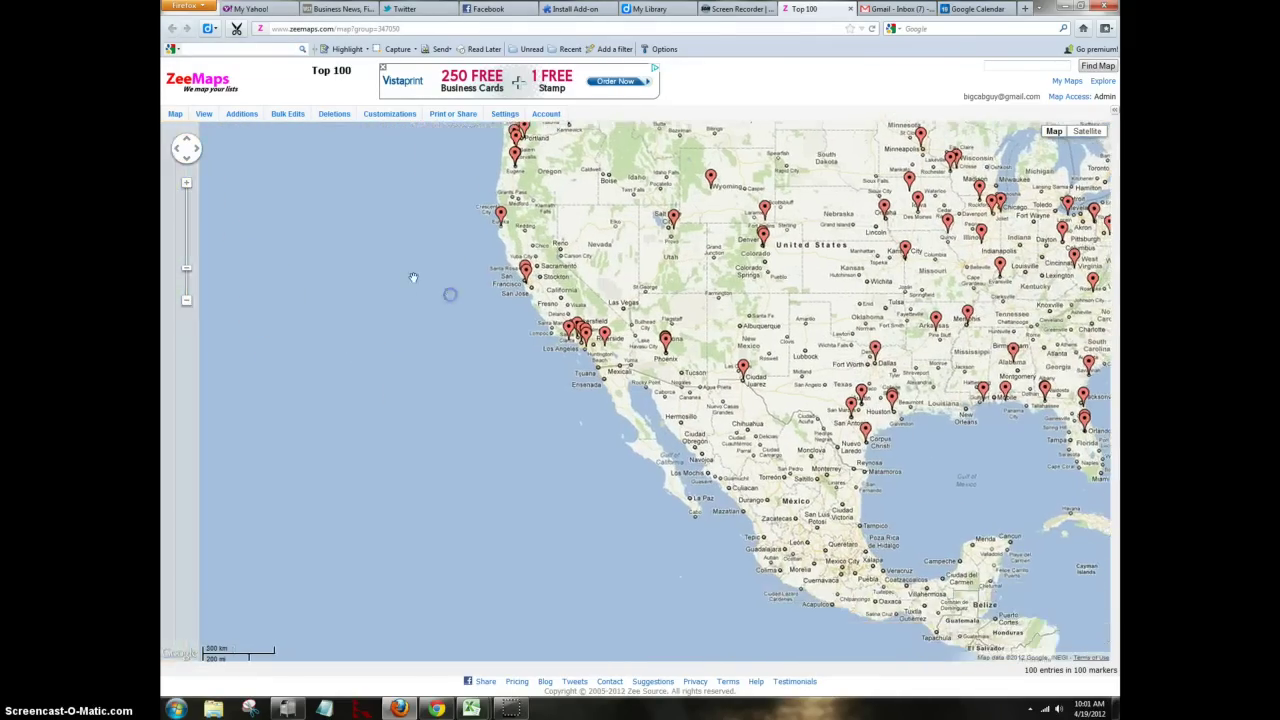
click(186, 184)
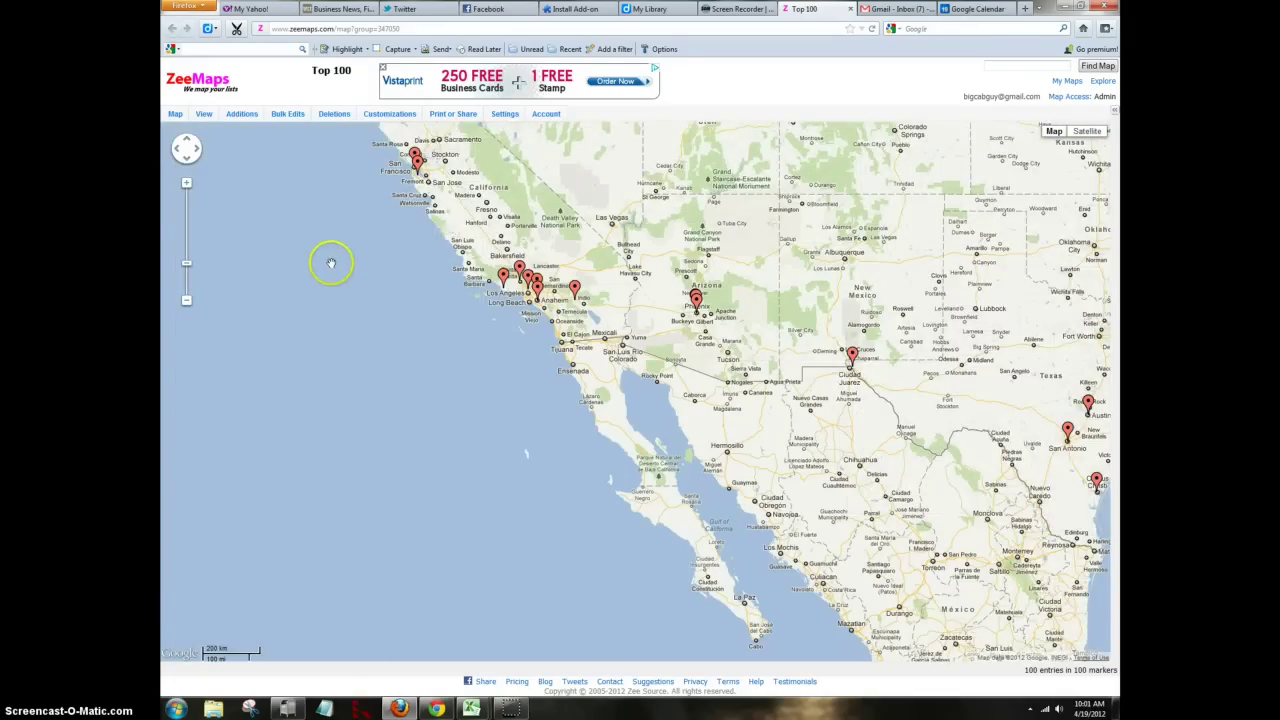
drag(332, 292, 333, 357)
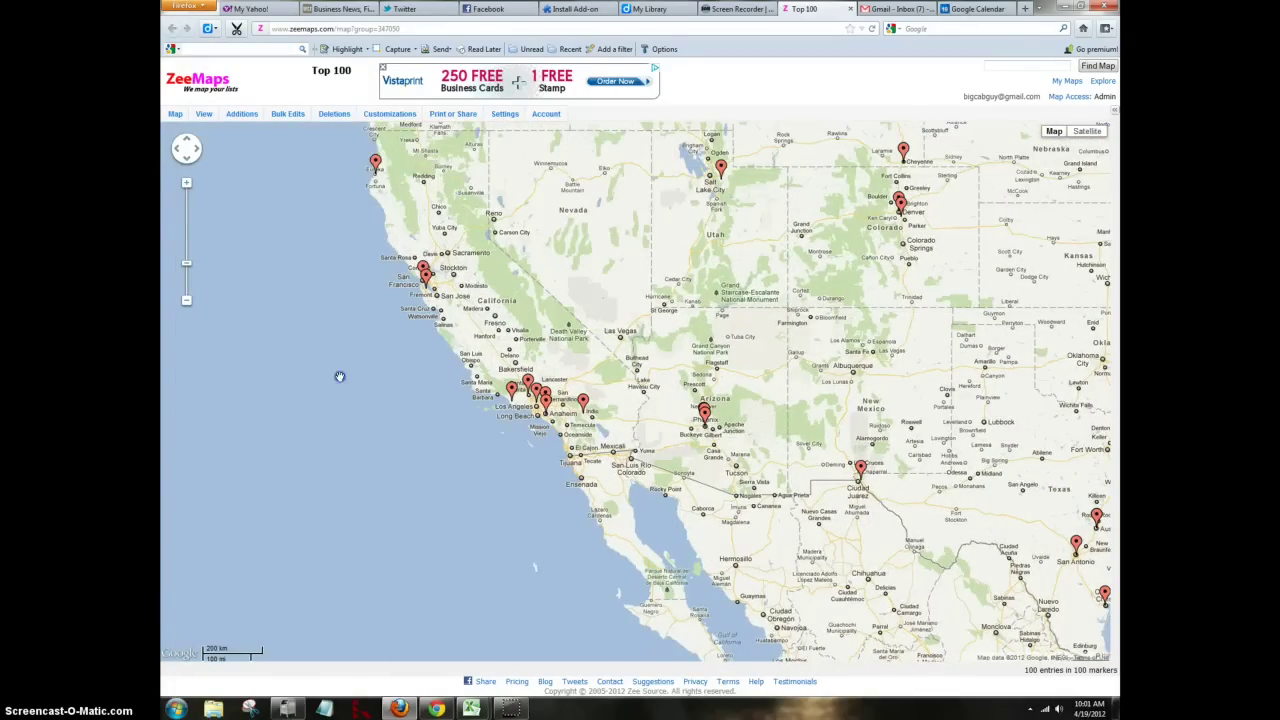
click(470, 370)
click(584, 403)
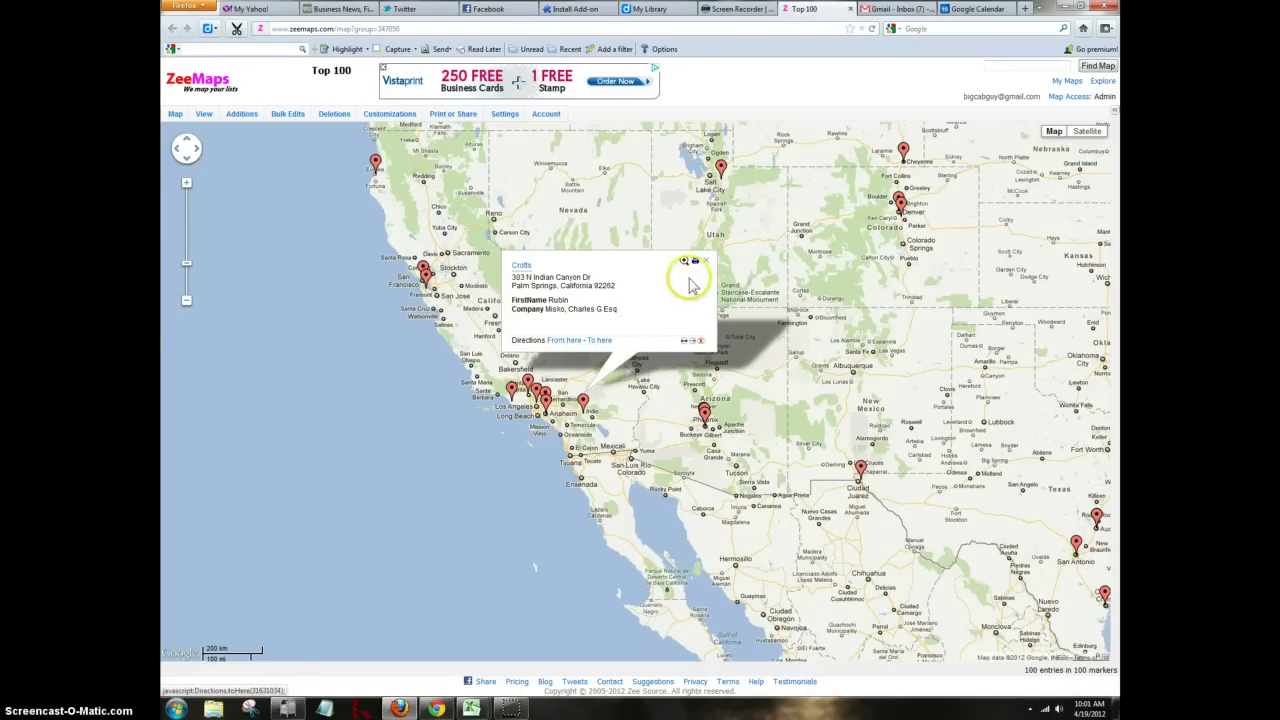
click(706, 262)
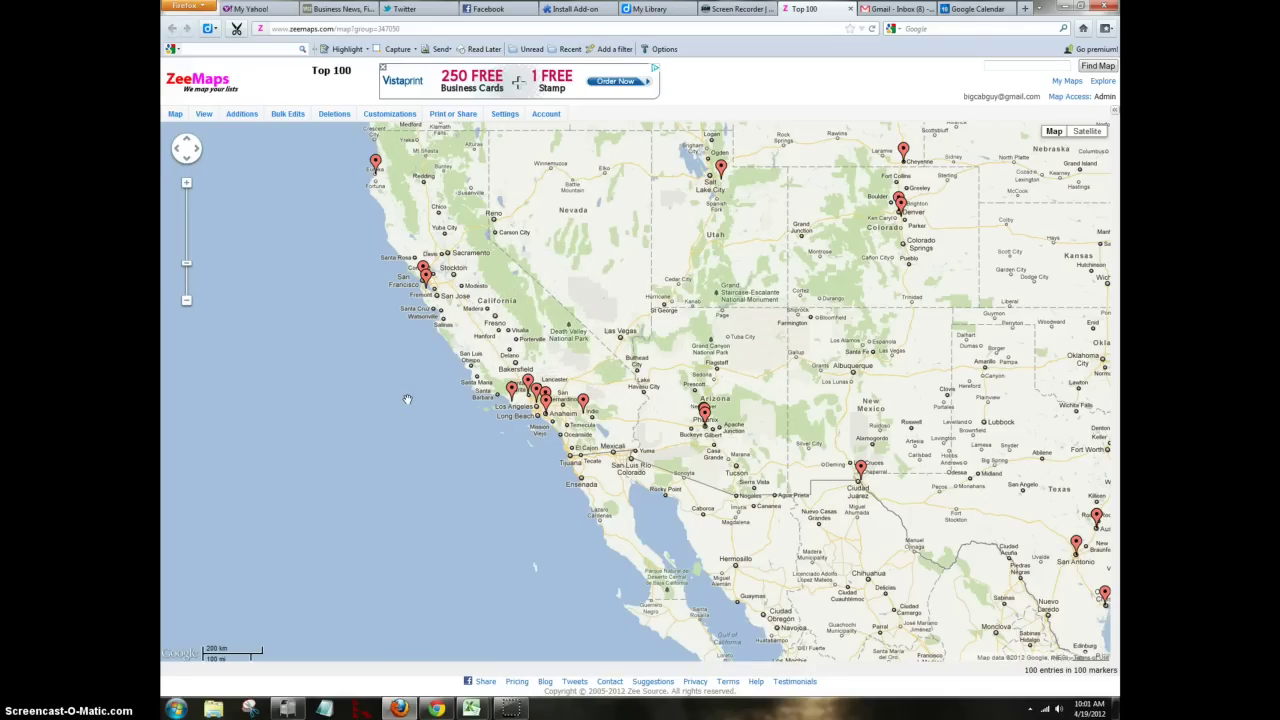
Step: Return the map to an overview of all markers from Hawaii to the East Coast
click(187, 301)
drag(187, 307, 186, 312)
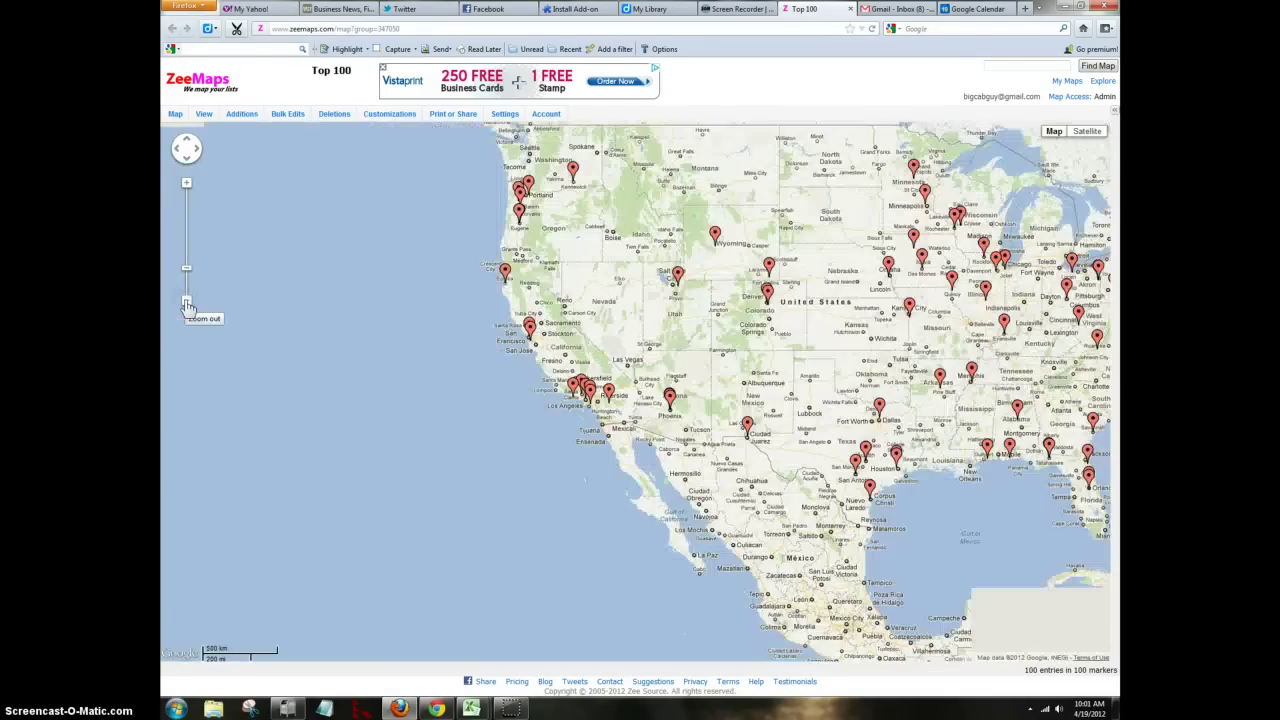
click(186, 301)
click(239, 328)
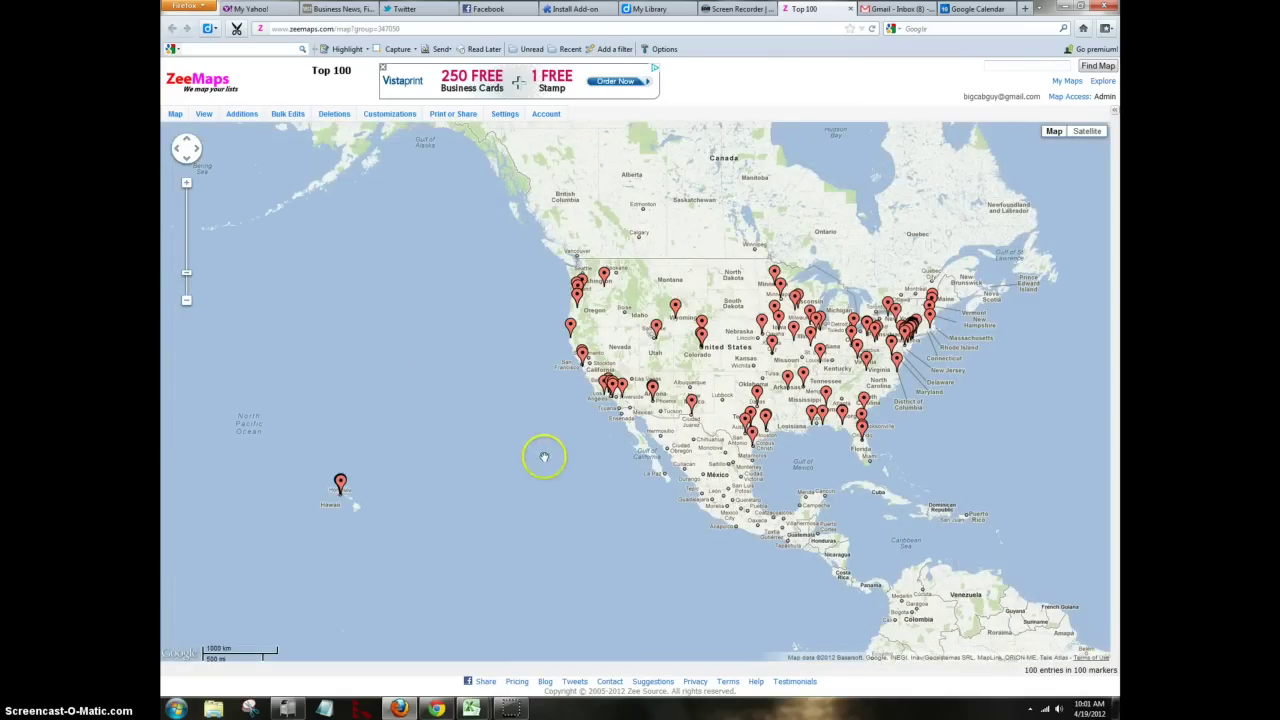
drag(794, 474, 661, 435)
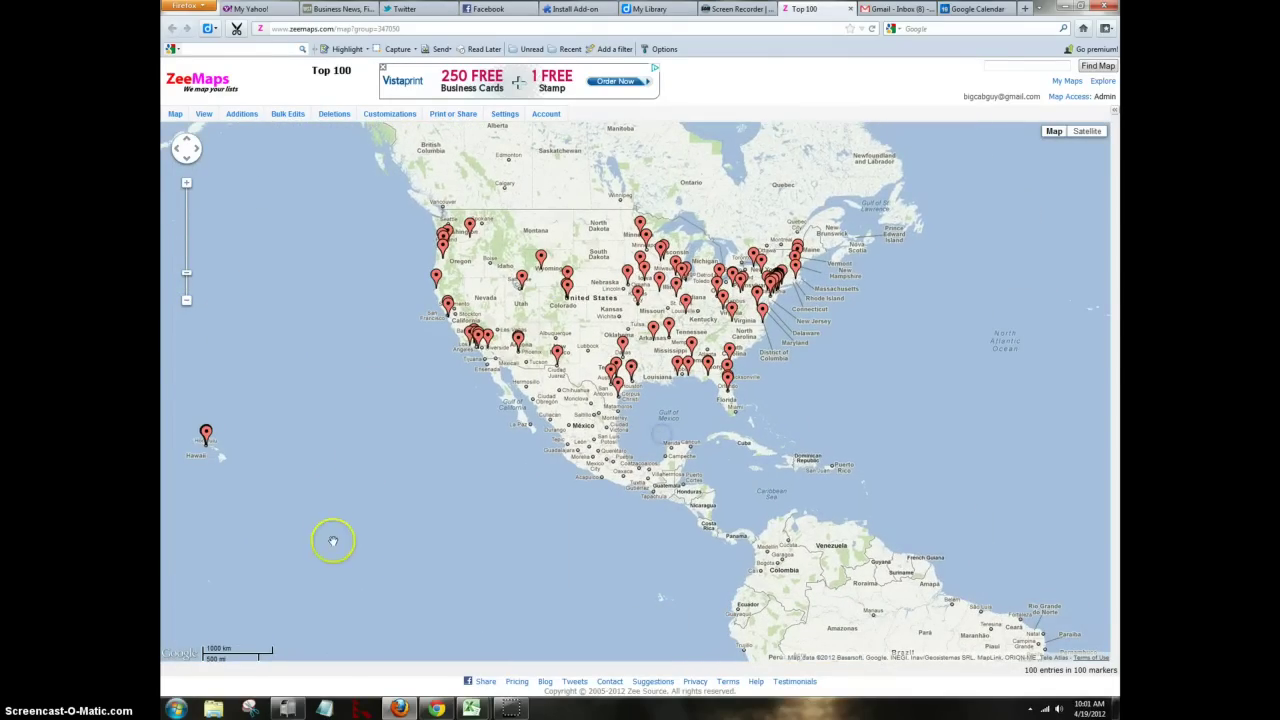
Step: Switch to the Rotation Builder workbook in Excel and open its Rotation Builder sheet
click(472, 710)
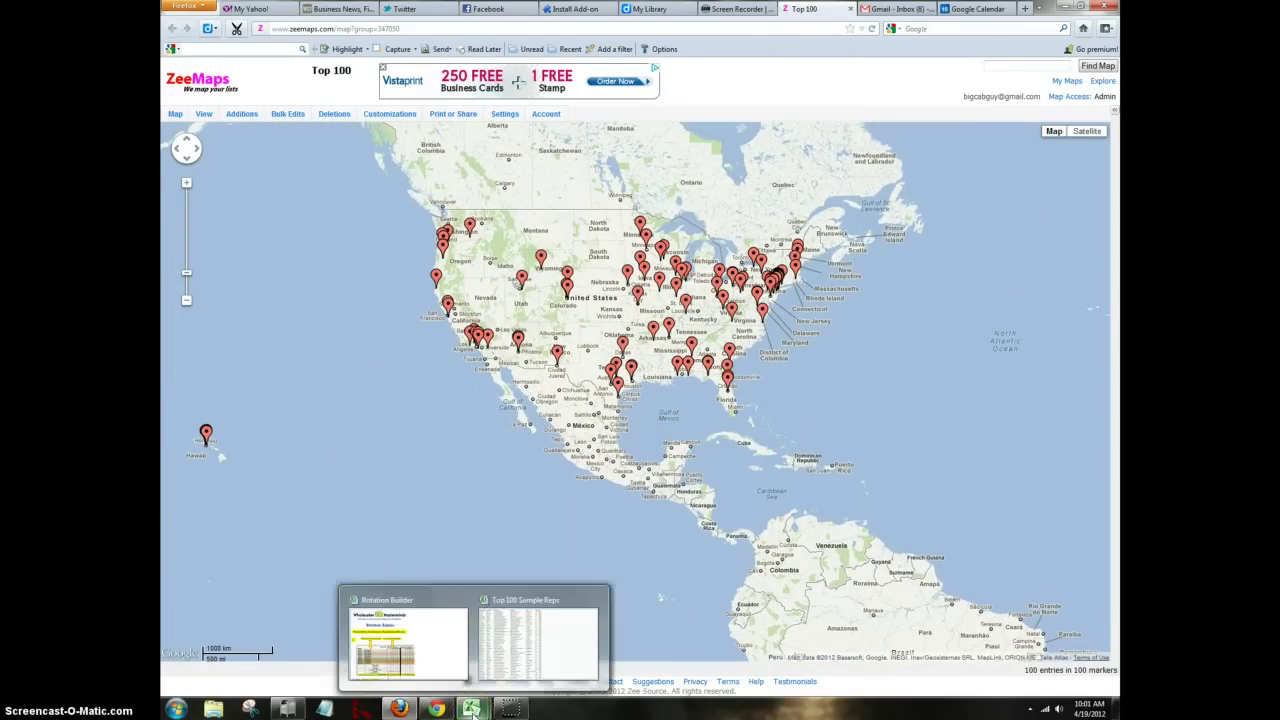
click(434, 655)
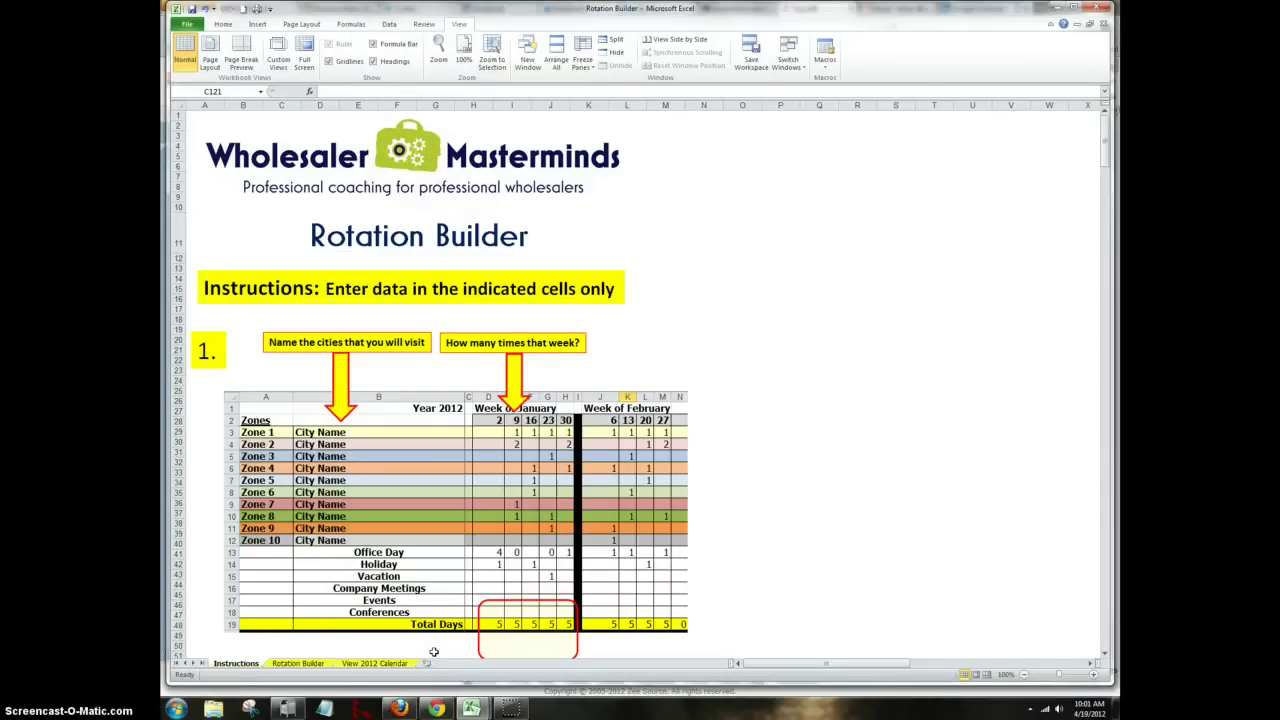
click(298, 666)
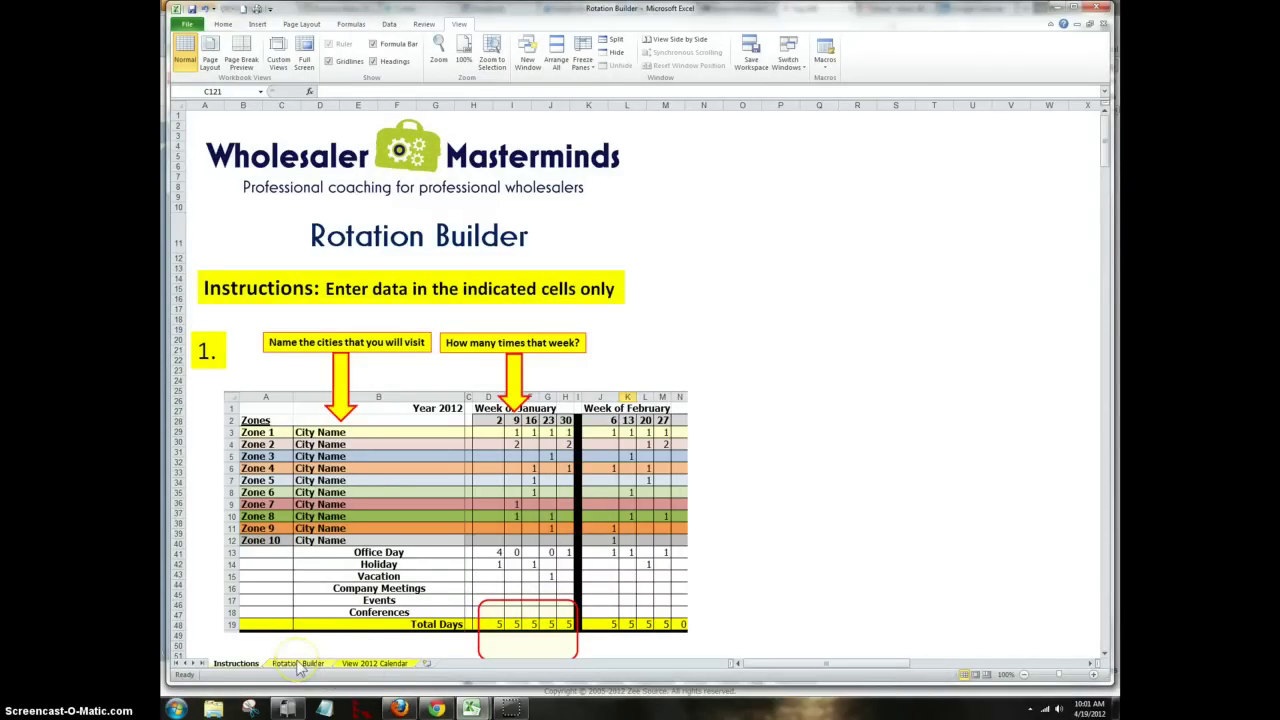